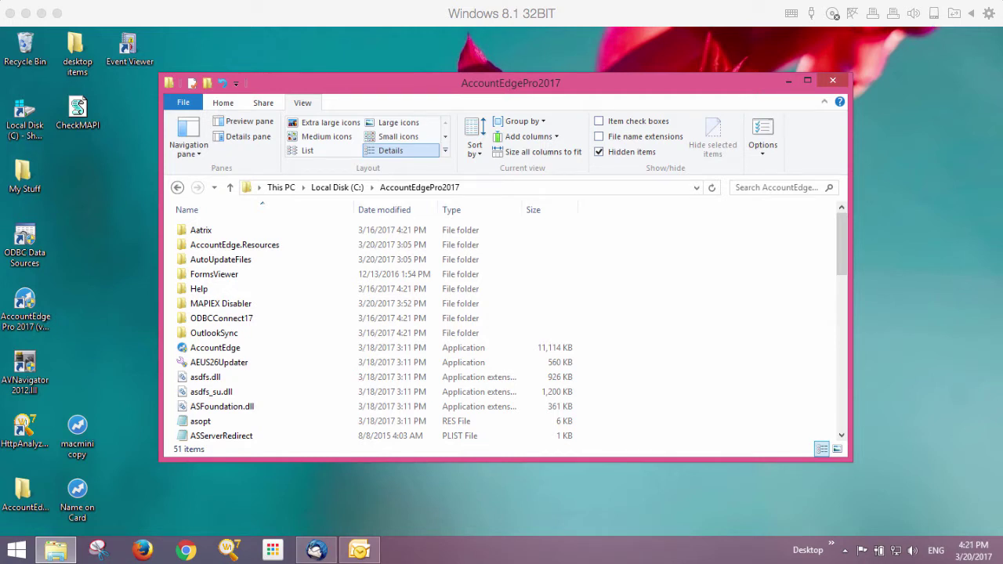
Start Thunderbird from the taskbar and bring its window in front of the AccountEdgePro2017 folder
{"action": "left_click", "coordinate": [317, 553]}
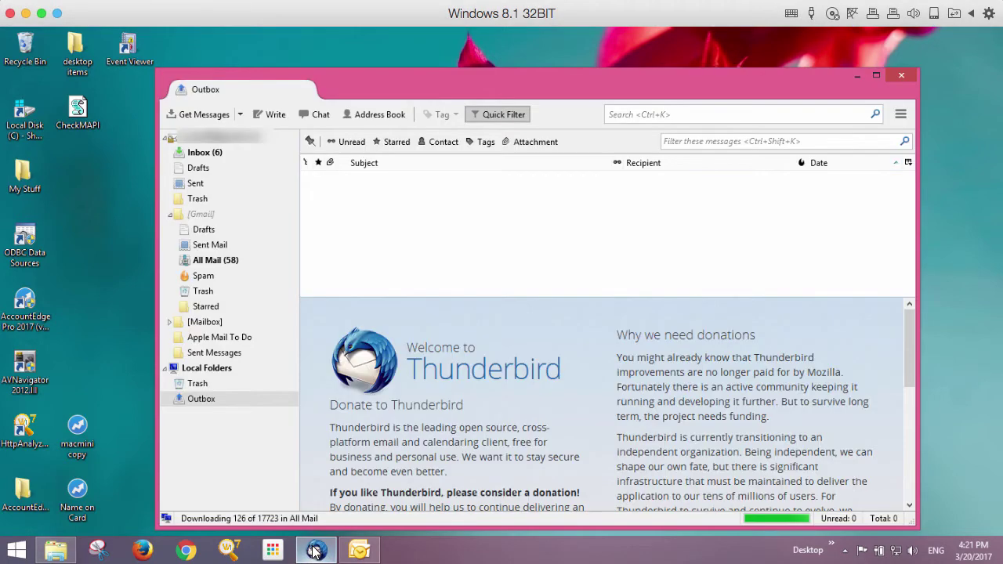
{"action": "left_click", "coordinate": [317, 553]}
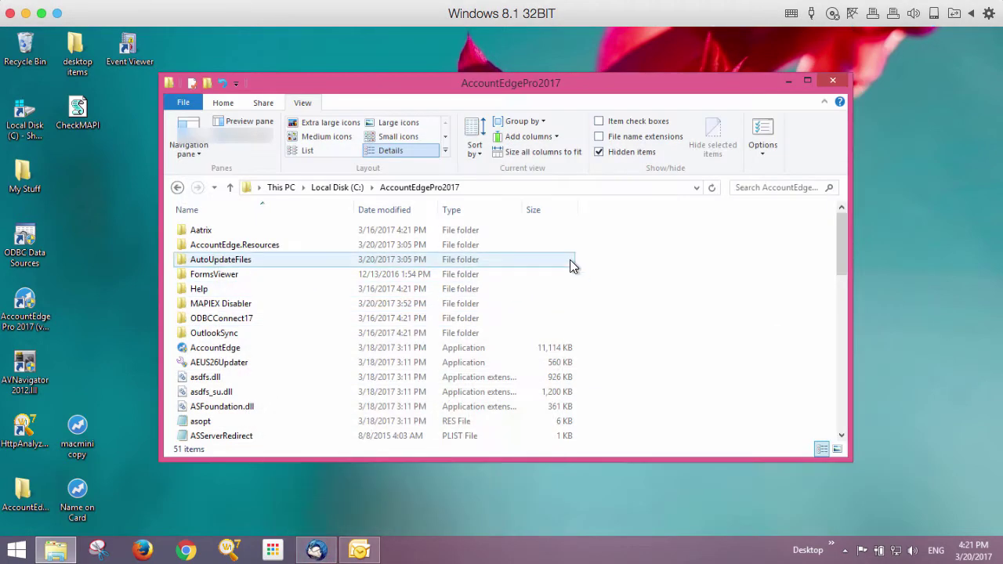
{"action": "left_click", "coordinate": [317, 553]}
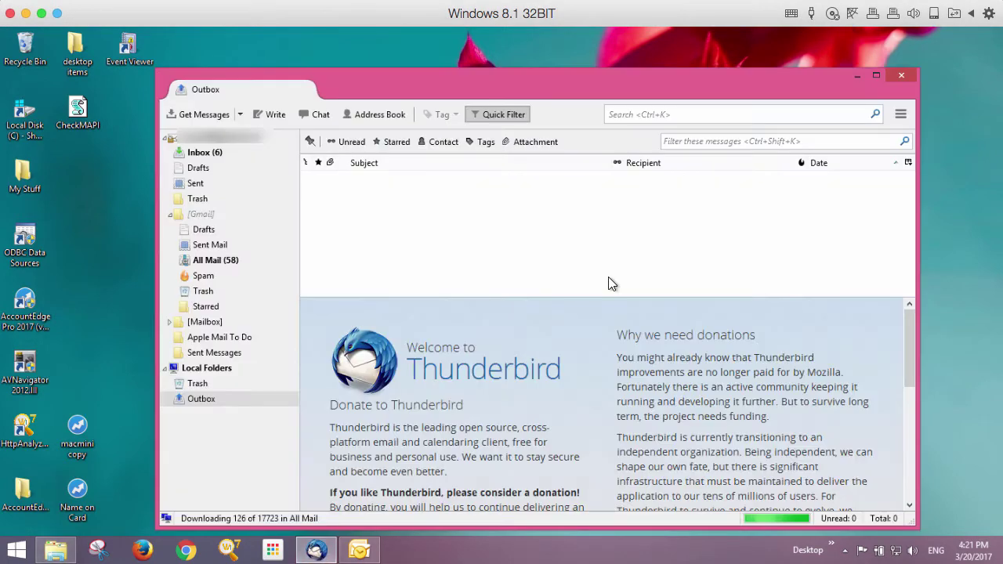
In Options > Advanced > General, make Thunderbird the default E-Mail client and save
{"action": "left_click", "coordinate": [903, 116]}
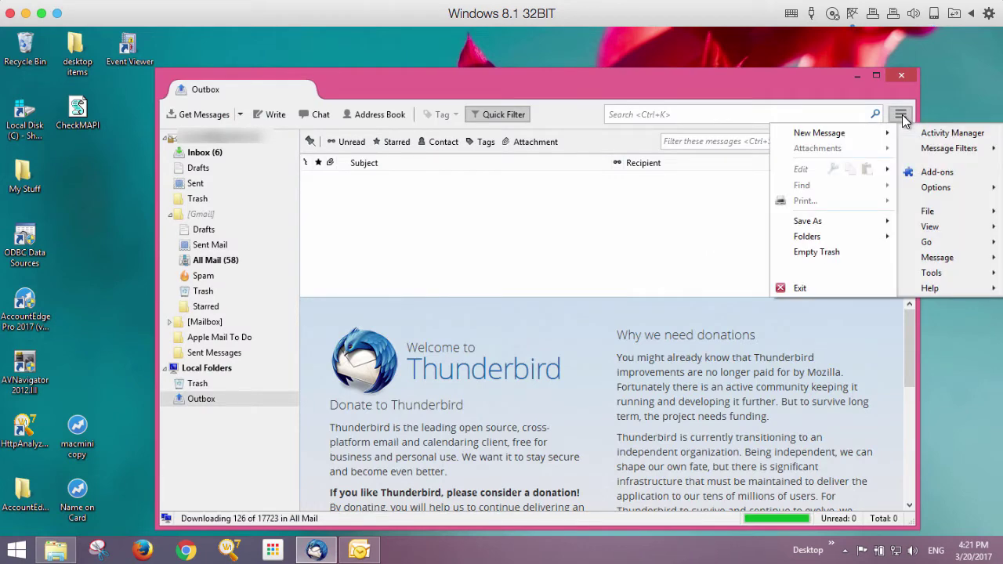
{"action": "left_click", "coordinate": [937, 188]}
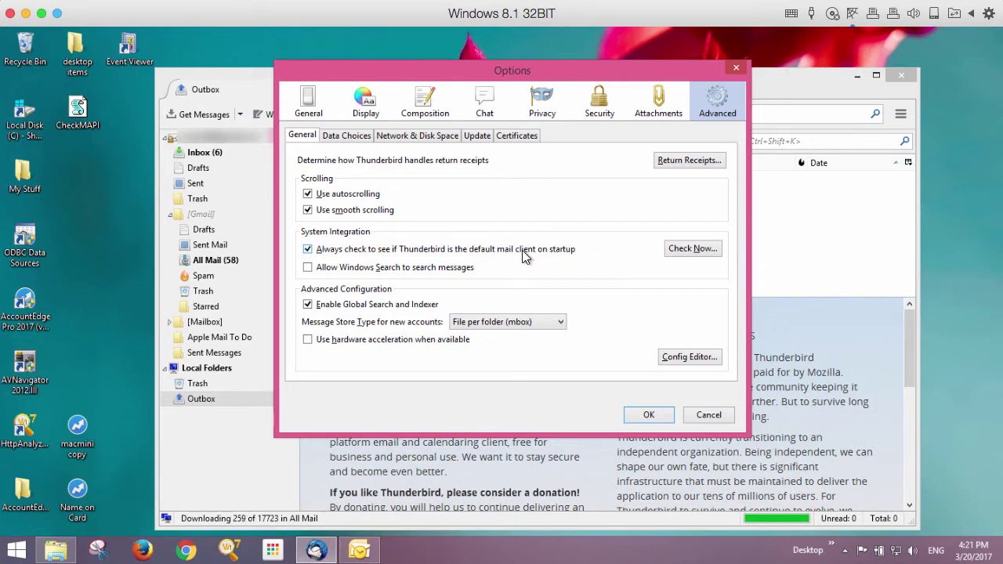
{"action": "left_click", "coordinate": [684, 247]}
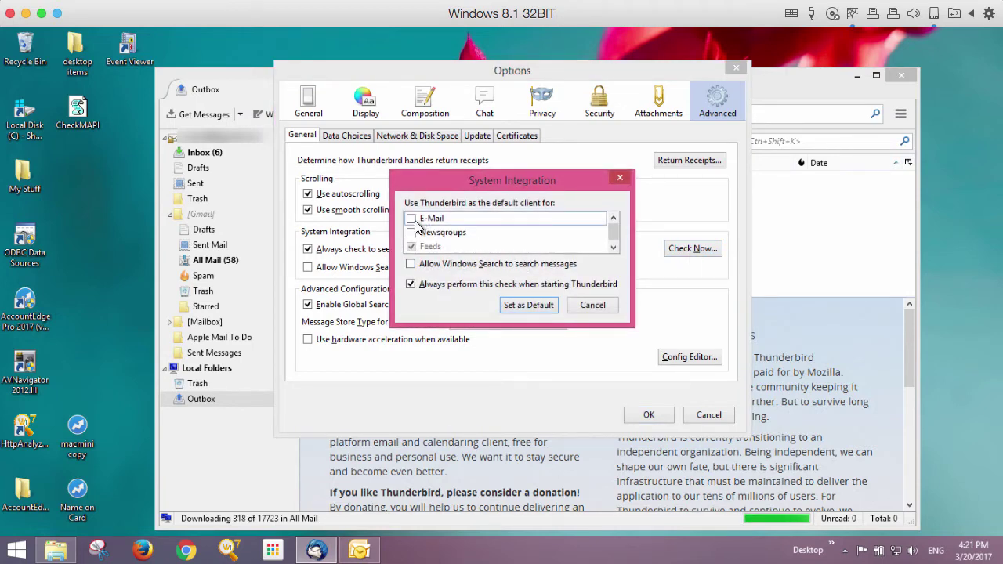
{"action": "left_click", "coordinate": [411, 218]}
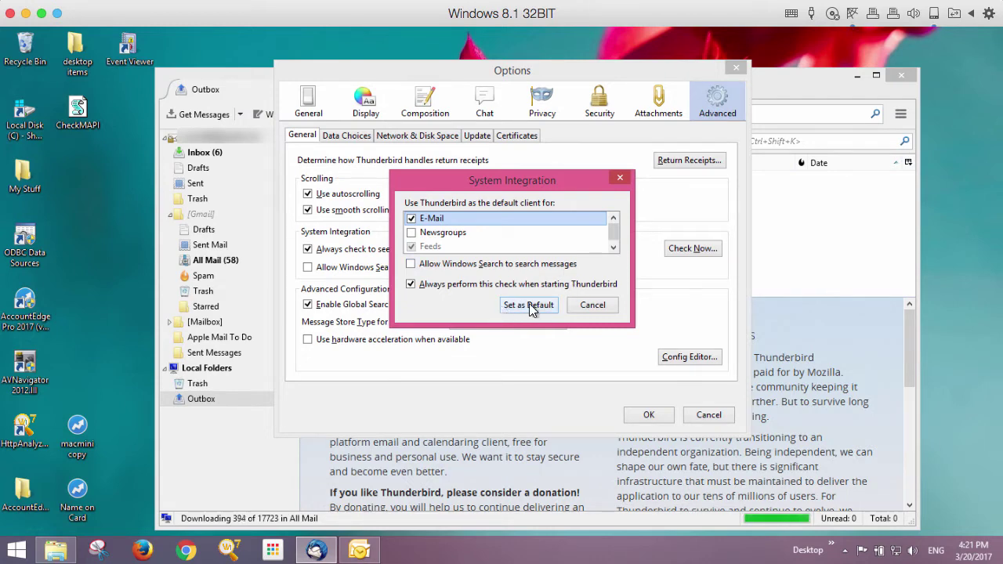
{"action": "left_click", "coordinate": [529, 305]}
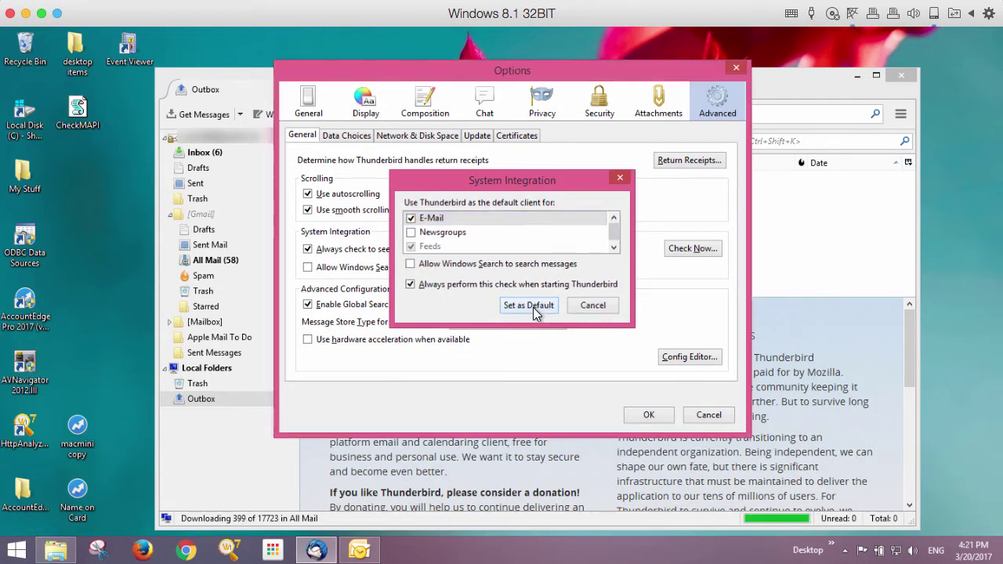
{"action": "left_click", "coordinate": [648, 414]}
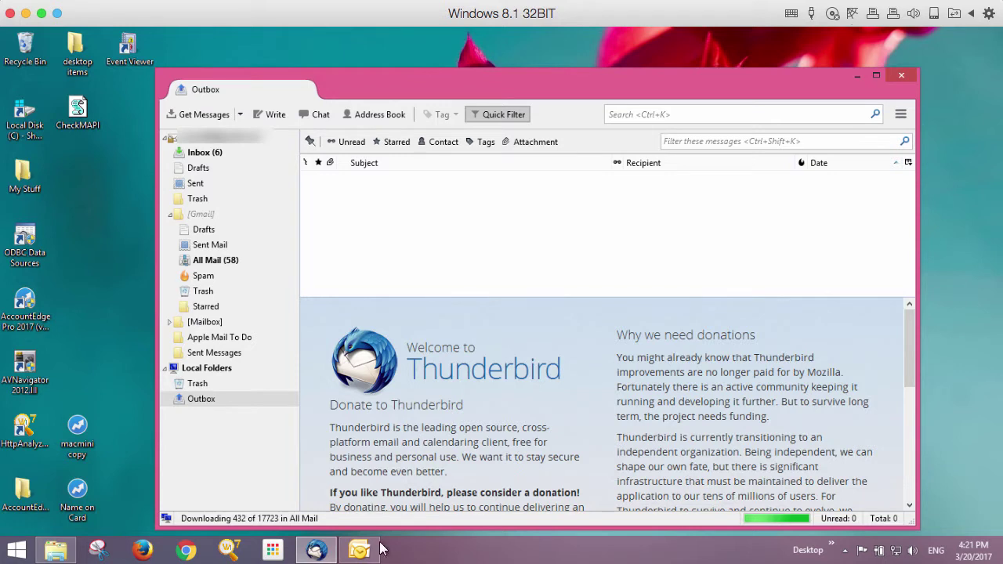
{"action": "mouse_move", "coordinate": [359, 552]}
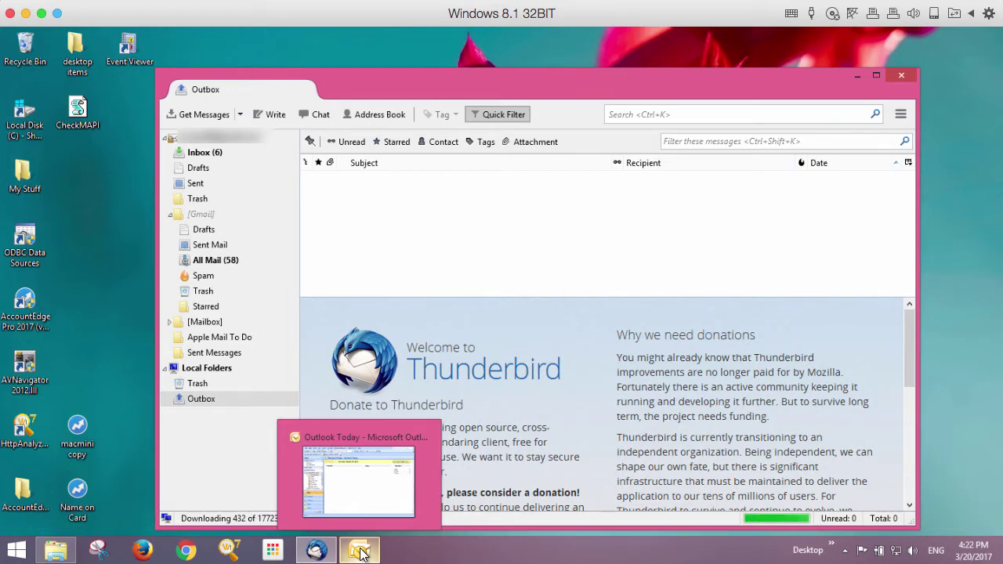
Review Outlook's Other options tab, close it unchanged with OK, and minimise Outlook
{"action": "left_click", "coordinate": [431, 498]}
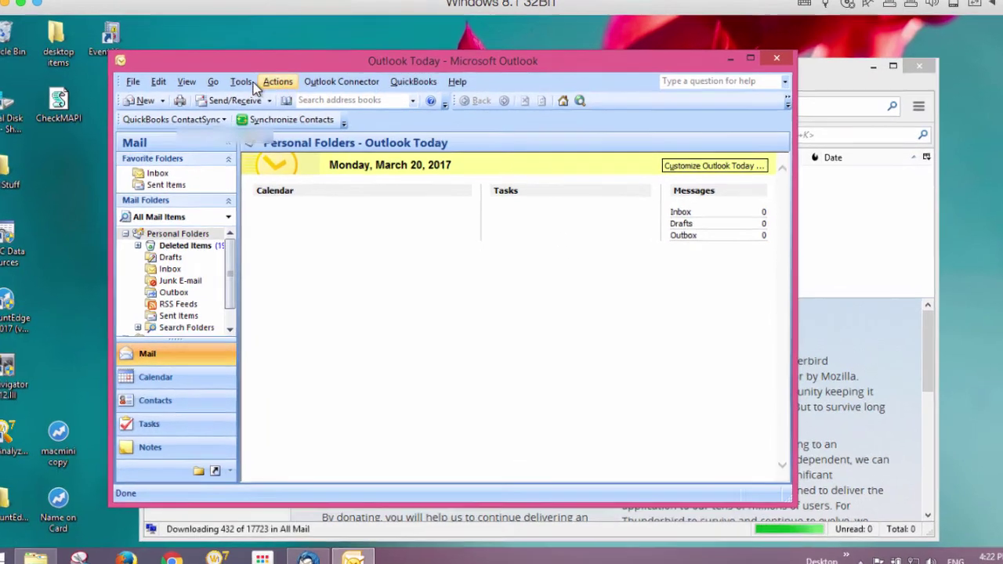
{"action": "left_click", "coordinate": [251, 90]}
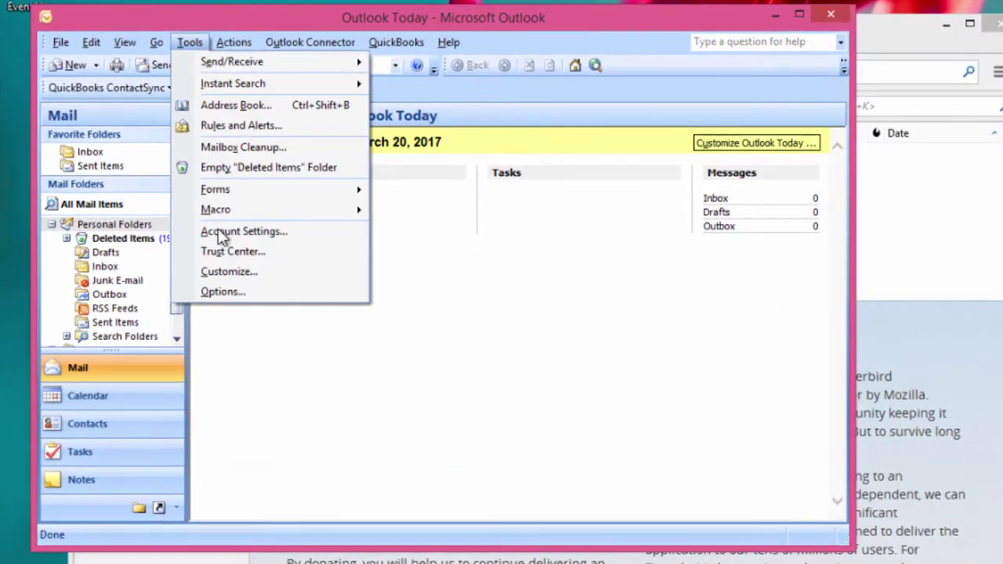
{"action": "left_click", "coordinate": [223, 293]}
{"action": "left_click", "coordinate": [483, 87]}
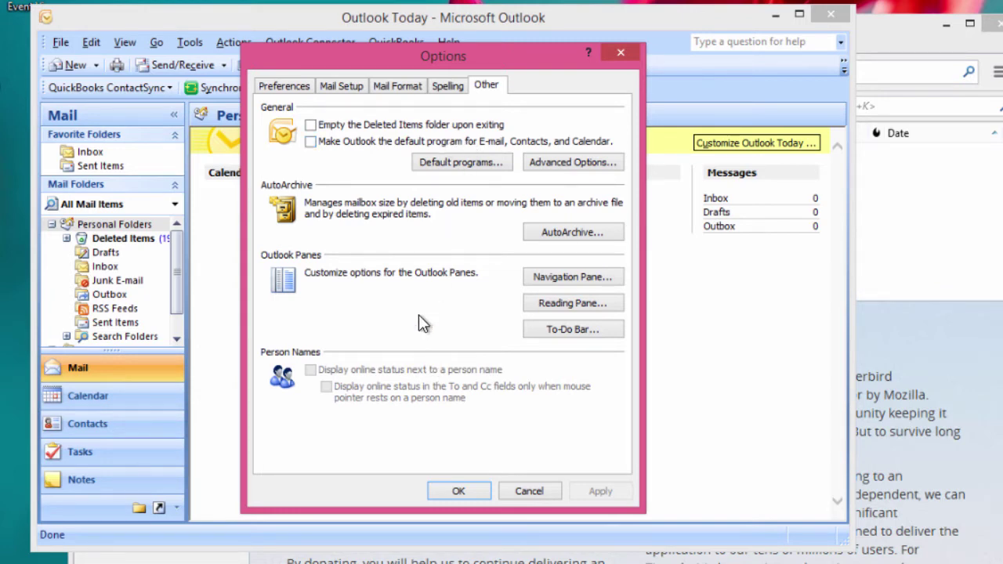
{"action": "left_click", "coordinate": [454, 489]}
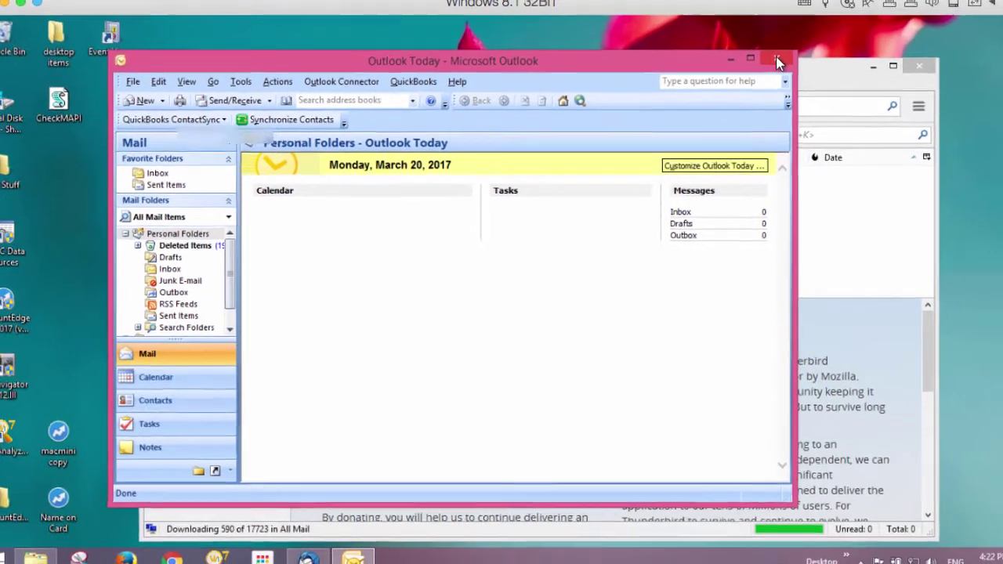
{"action": "left_click", "coordinate": [776, 15]}
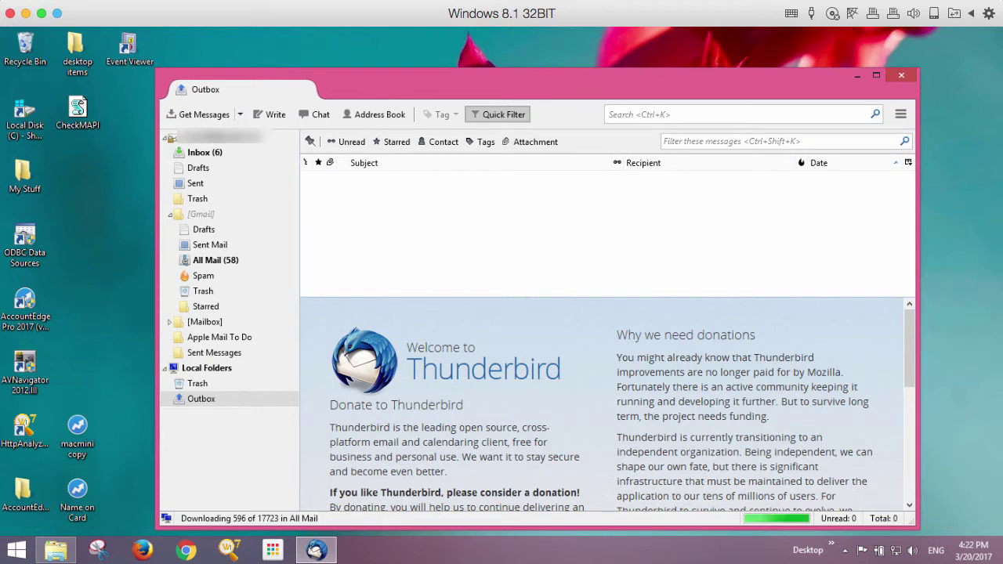
{"action": "left_click_drag", "start_coordinate": [999, 235], "coordinate": [516, 197]}
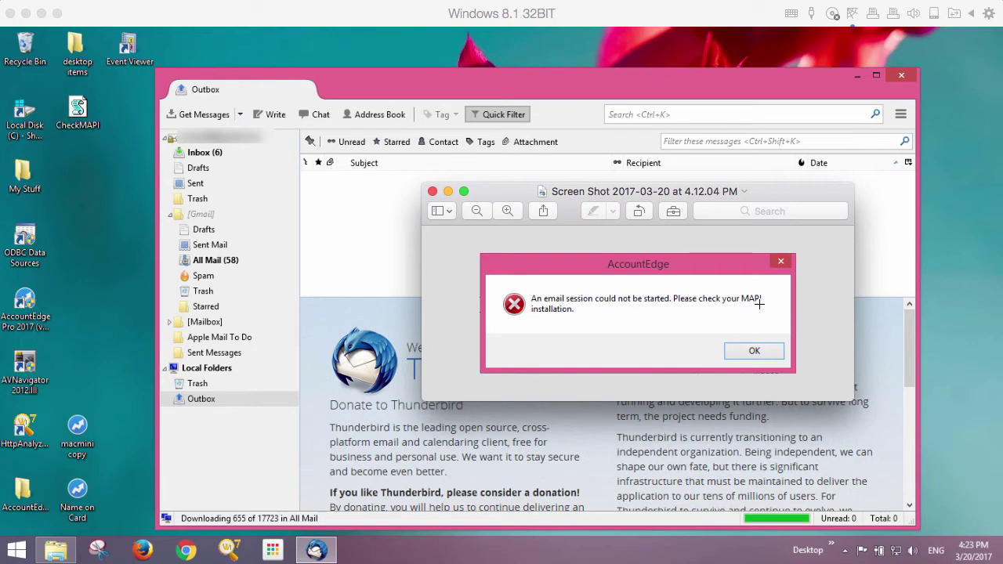
Close the error screenshot and show the AccountEdgePro2017 folder with the AccountEdge file selected
{"action": "left_click", "coordinate": [432, 191]}
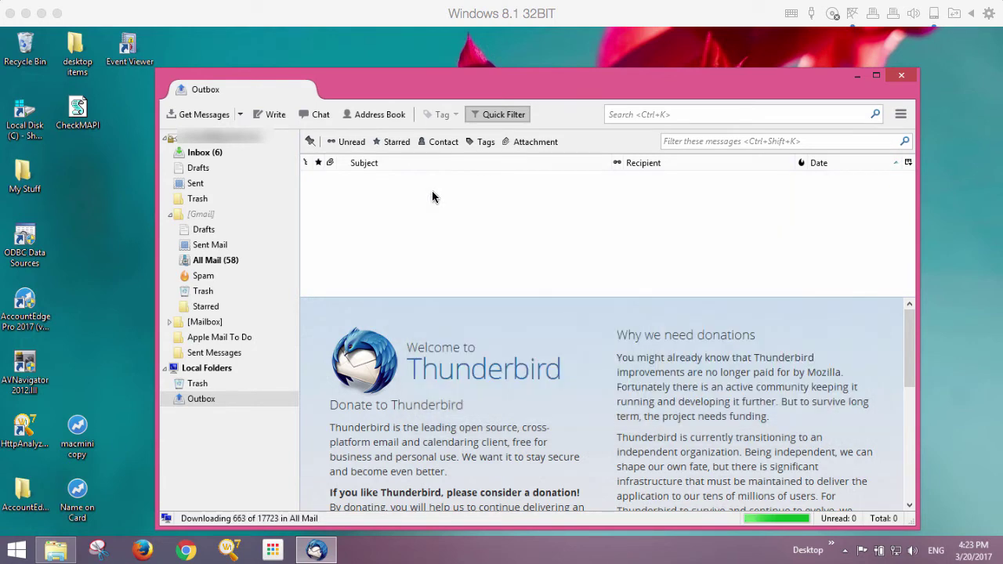
{"action": "left_click", "coordinate": [133, 251]}
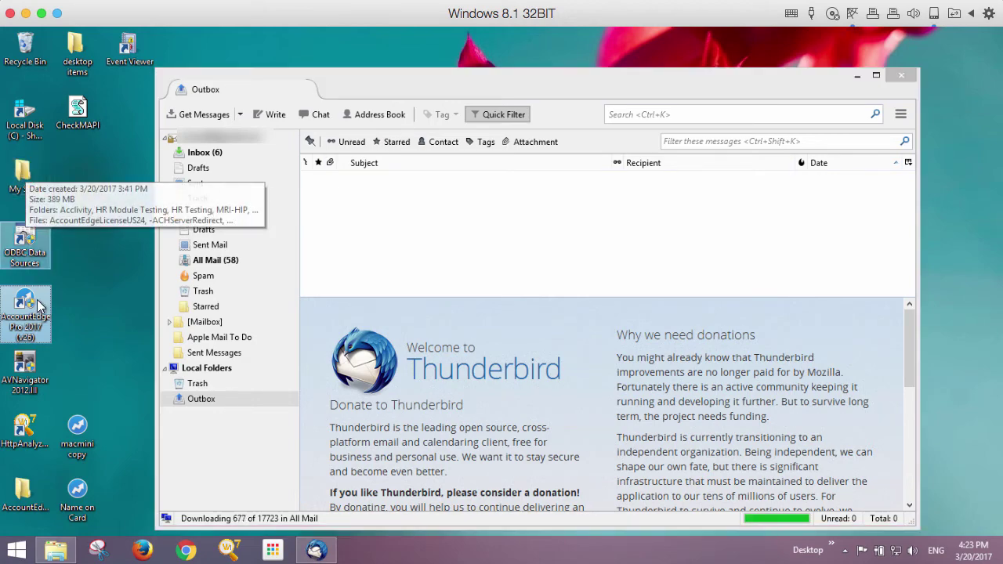
{"action": "left_click", "coordinate": [61, 541]}
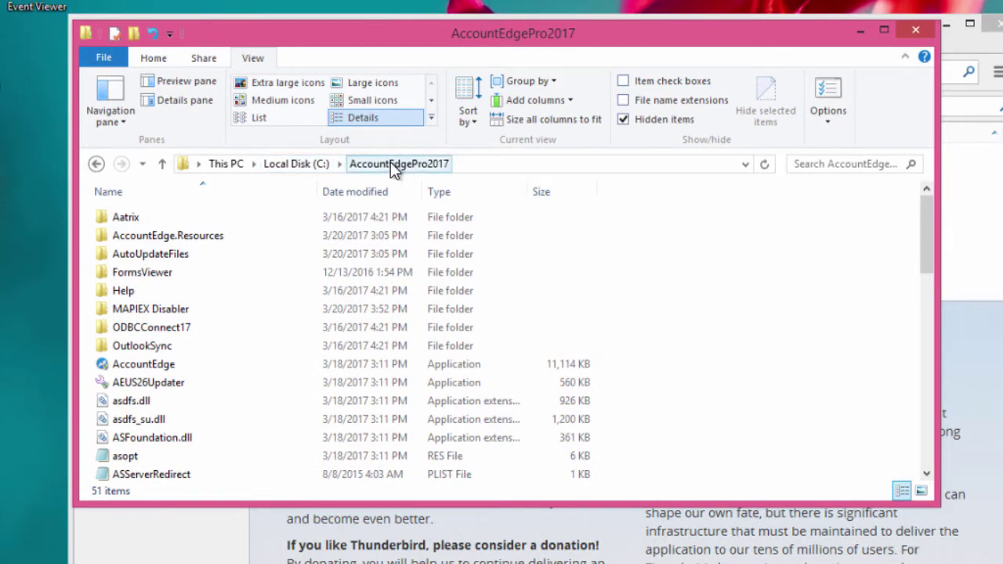
{"action": "left_click", "coordinate": [208, 368]}
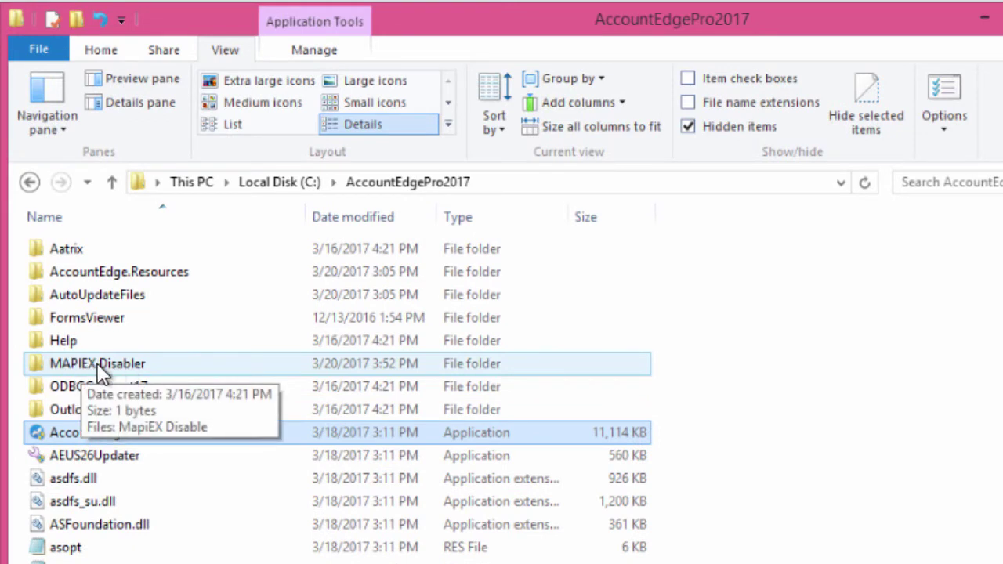
Open the MAPIEX Disabler folder, try moving MapiEX Disable, then return to AccountEdgePro2017
{"action": "double_click", "coordinate": [98, 364]}
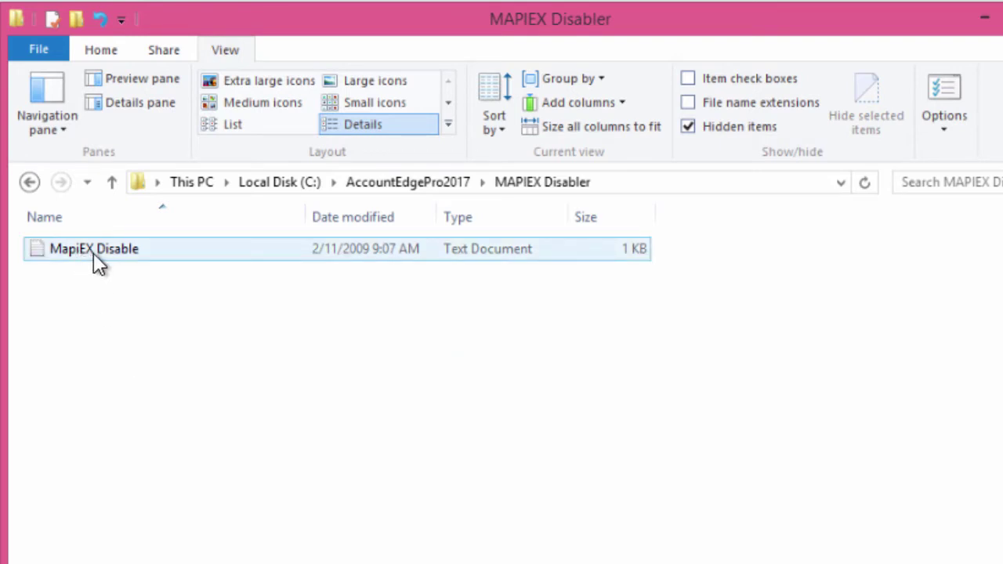
{"action": "left_click_drag", "start_coordinate": [86, 261], "coordinate": [400, 177]}
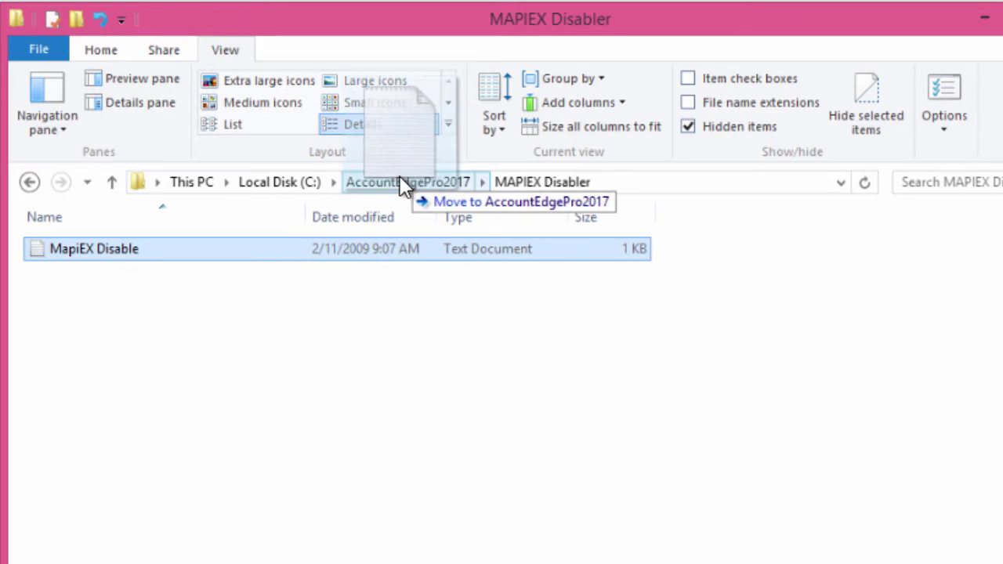
{"action": "left_click_drag", "start_coordinate": [399, 177], "coordinate": [82, 307]}
{"action": "right_click", "coordinate": [73, 255]}
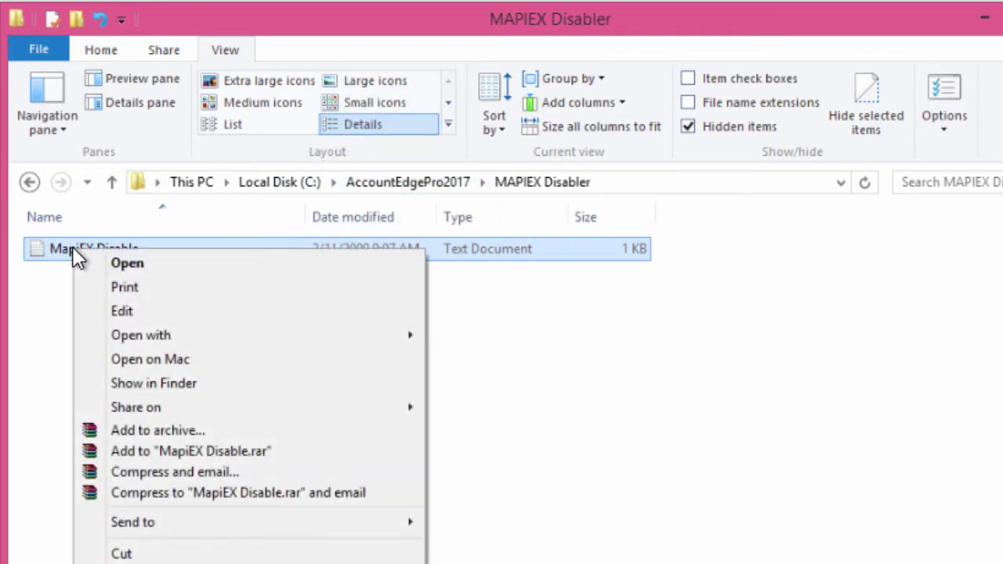
{"action": "key", "text": "Escape"}
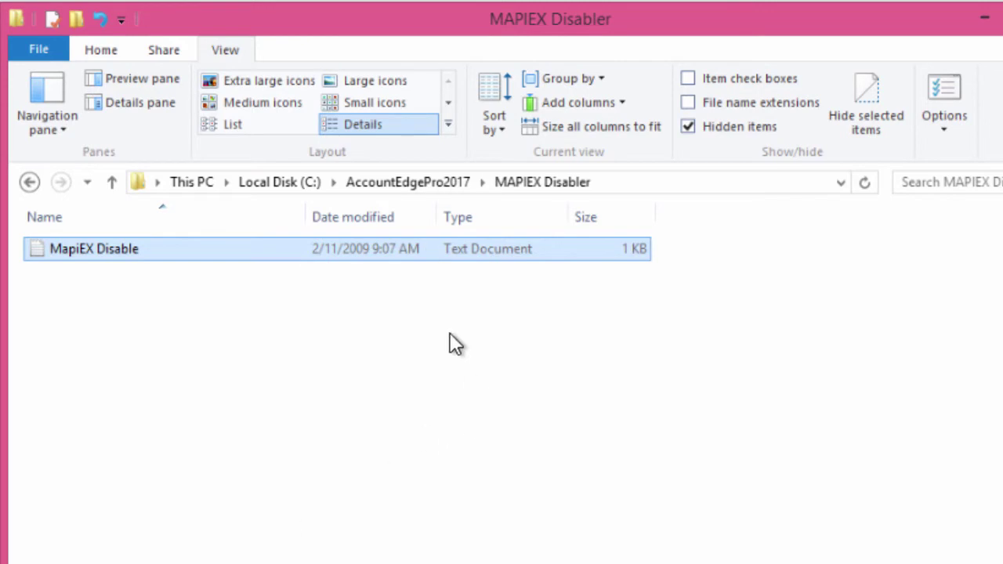
{"action": "left_click", "coordinate": [407, 181]}
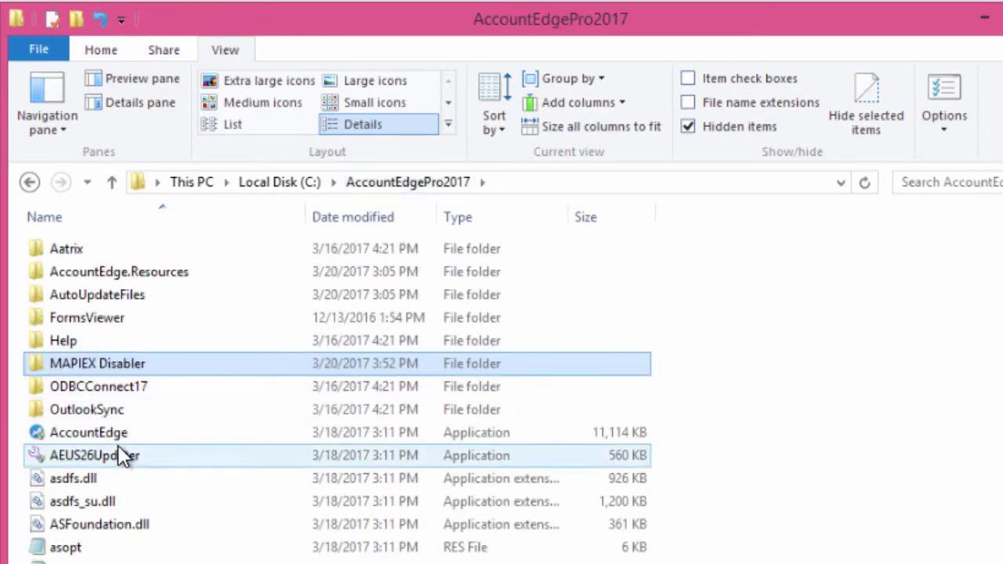
Paste the MapiEX Disable text file into AccountEdgePro2017 and scroll back to the list top
{"action": "left_click", "coordinate": [938, 541]}
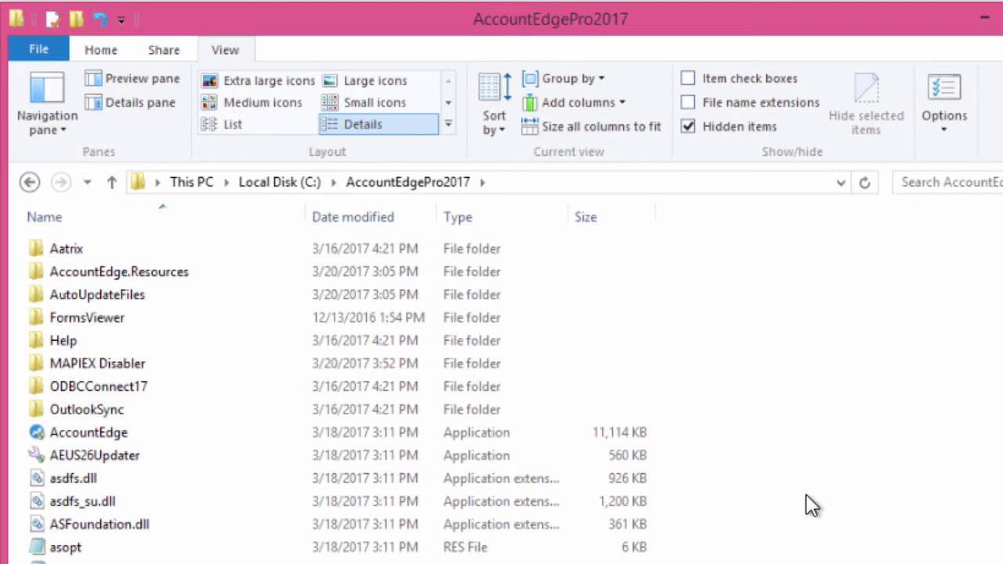
{"action": "right_click", "coordinate": [808, 503]}
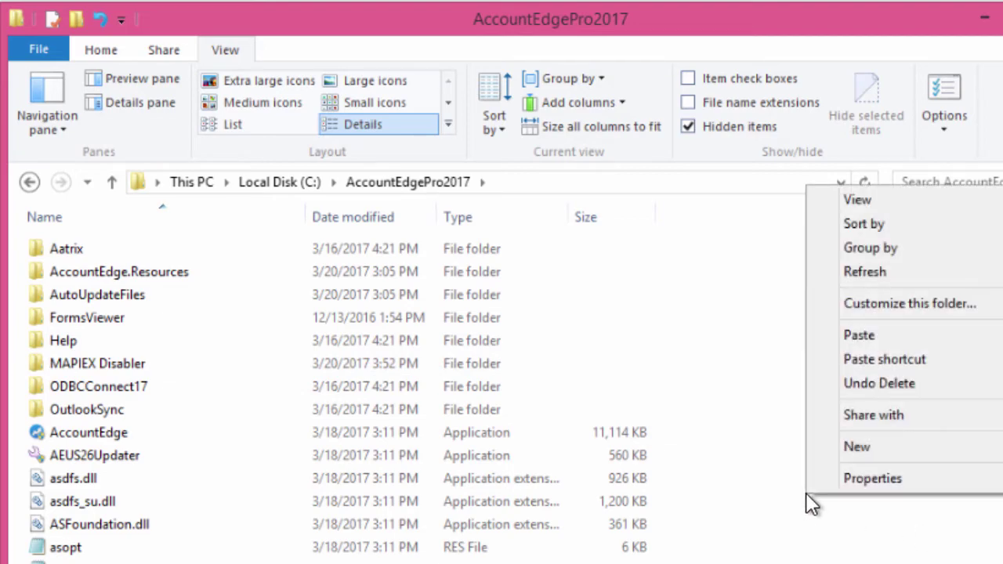
{"action": "left_click", "coordinate": [884, 335]}
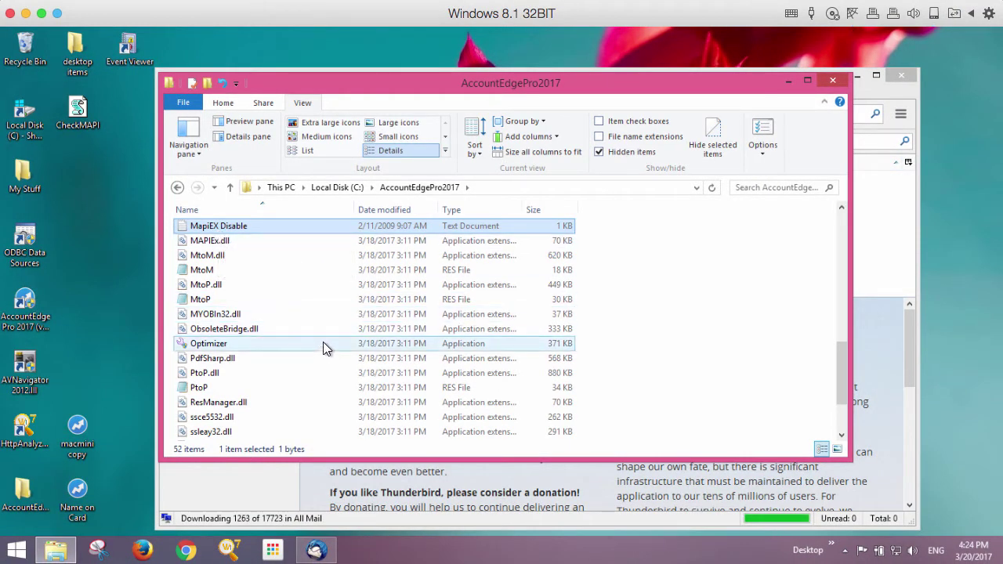
{"action": "mouse_move", "coordinate": [324, 346]}
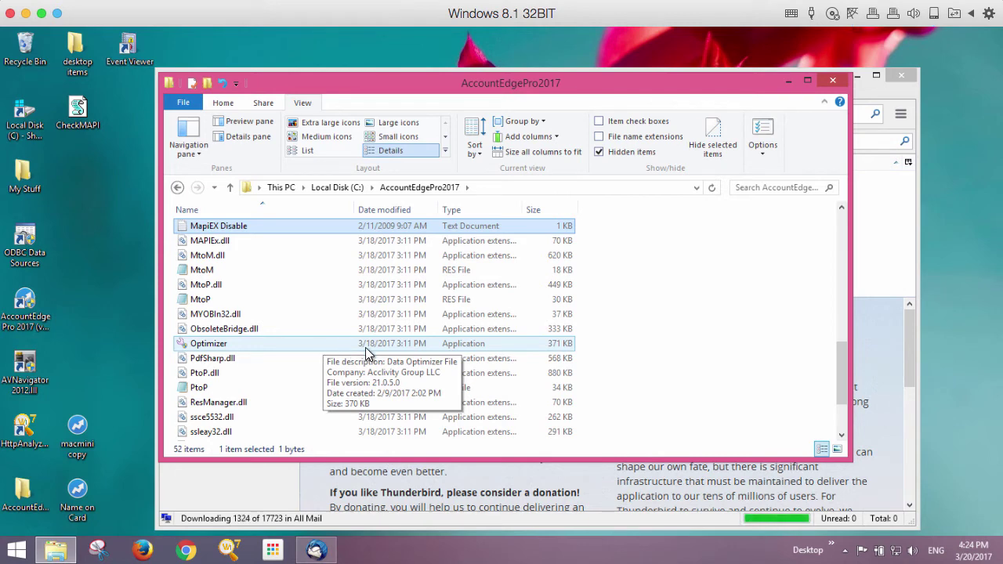
{"action": "scroll", "coordinate": [366, 351], "scroll_direction": "up", "scroll_amount": 1}
{"action": "scroll", "coordinate": [367, 351], "scroll_direction": "up", "scroll_amount": 2}
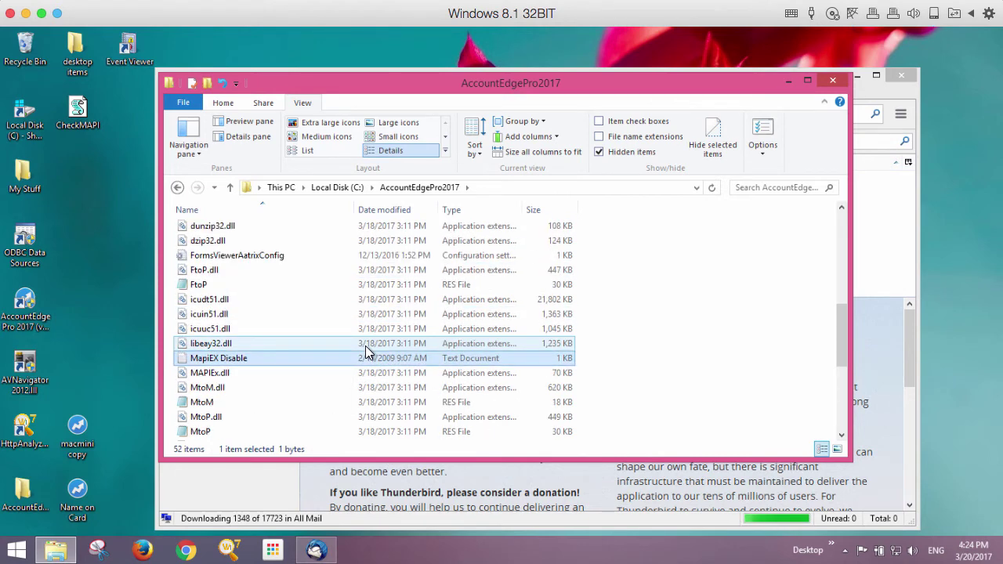
{"action": "scroll", "coordinate": [366, 351], "scroll_direction": "up", "scroll_amount": 2}
{"action": "scroll", "coordinate": [366, 351], "scroll_direction": "up", "scroll_amount": 4}
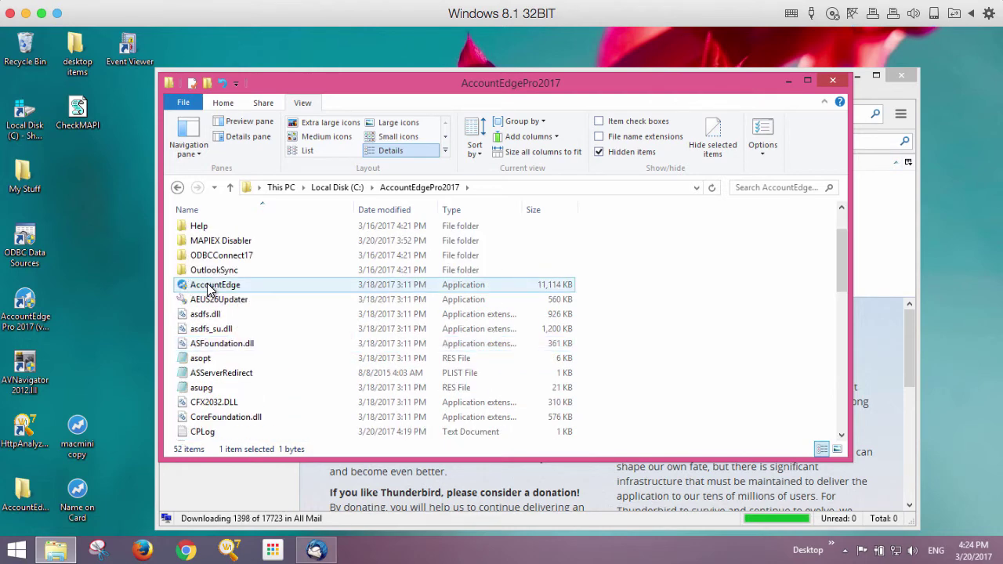
Launch AccountEdge, approving the UAC prompt, and dismiss the Welcome window
{"action": "double_click", "coordinate": [208, 287]}
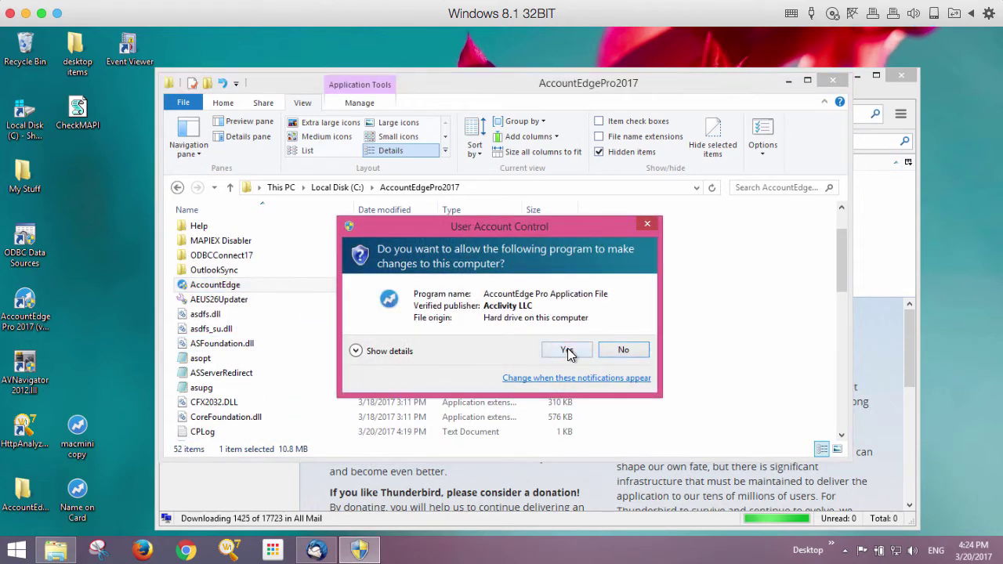
{"action": "left_click", "coordinate": [568, 351]}
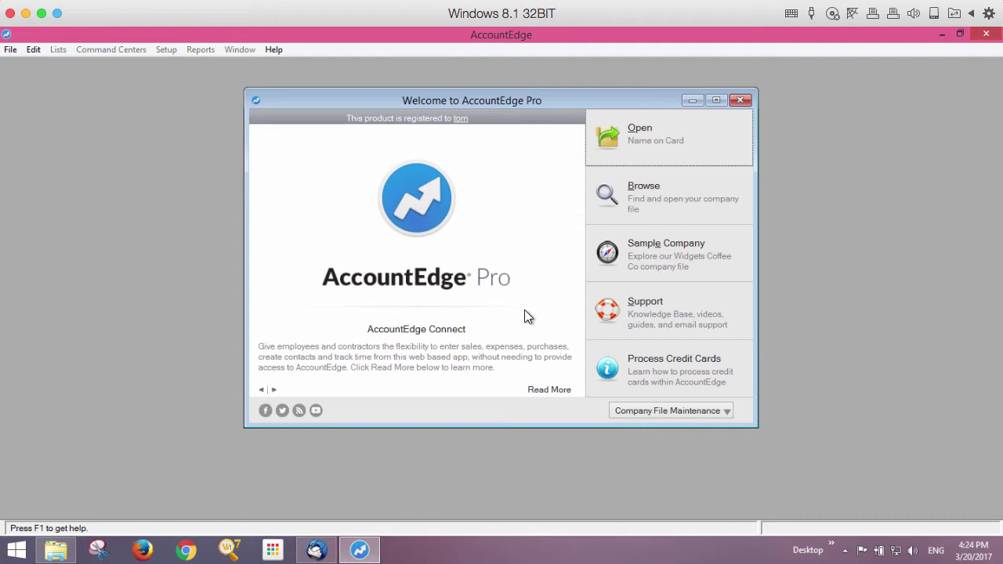
{"action": "key", "text": "Escape"}
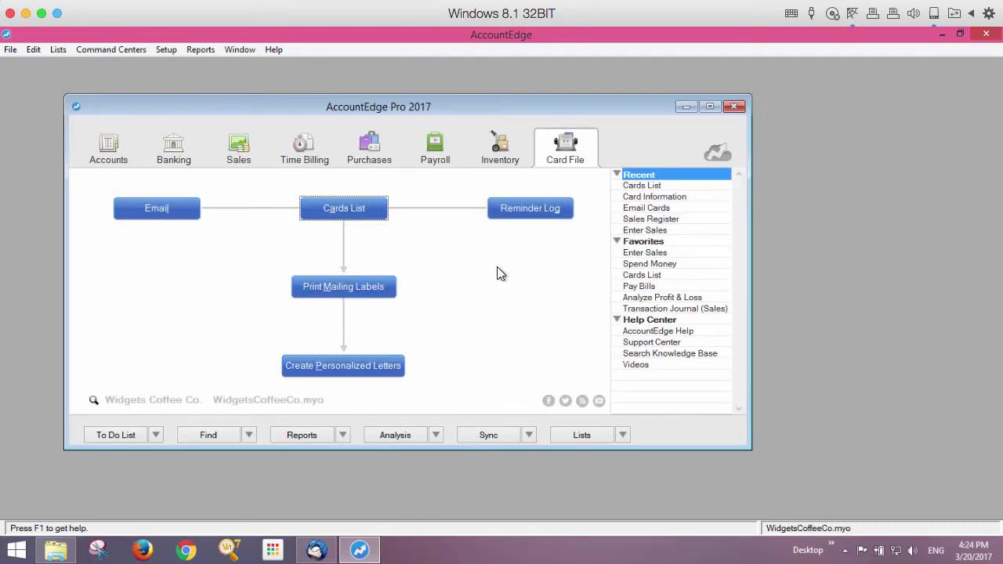
From the Card File, send an email to the Acme Sales Inc. card
{"action": "left_click", "coordinate": [357, 210]}
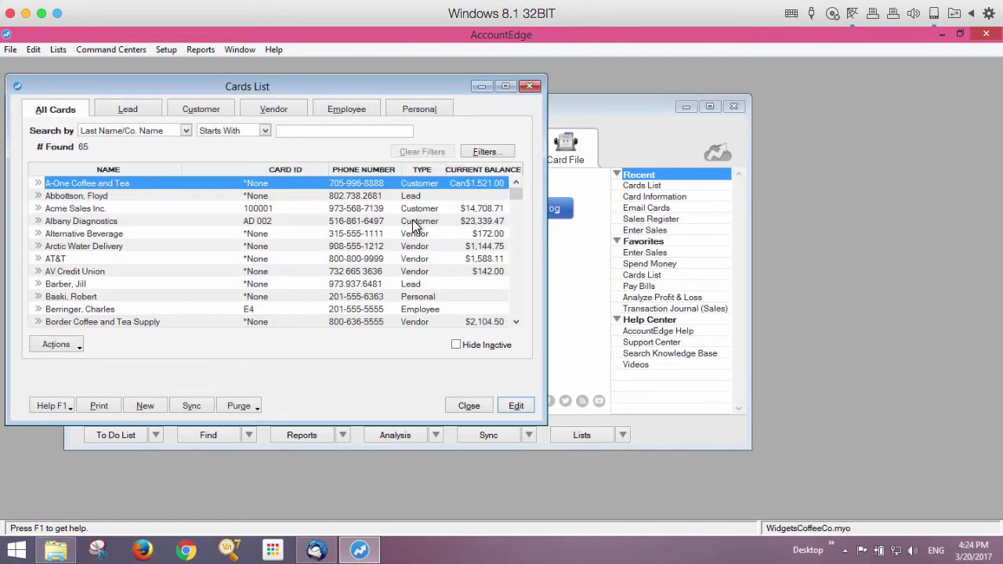
{"action": "left_click", "coordinate": [466, 405]}
{"action": "left_click", "coordinate": [136, 209]}
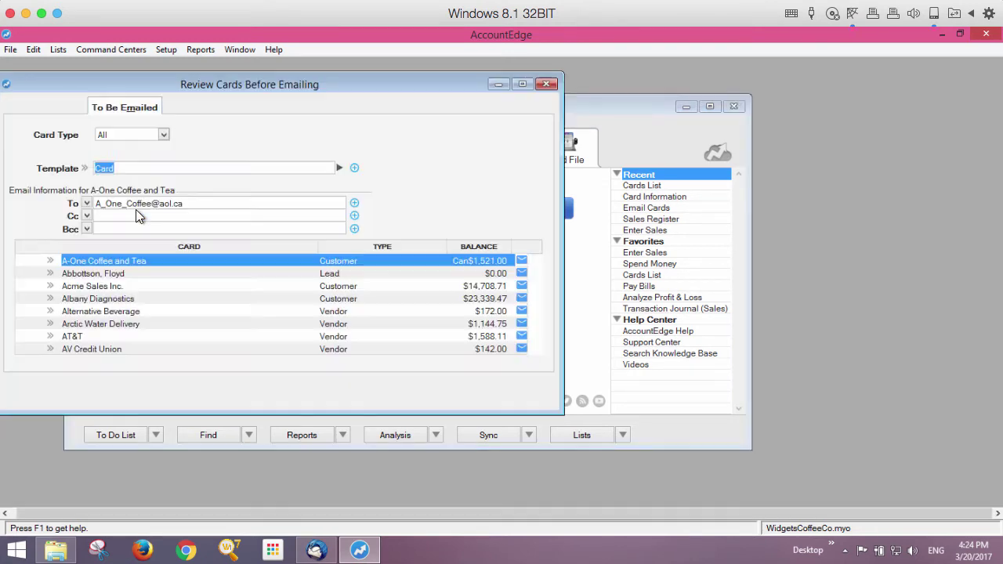
{"action": "left_click", "coordinate": [23, 287]}
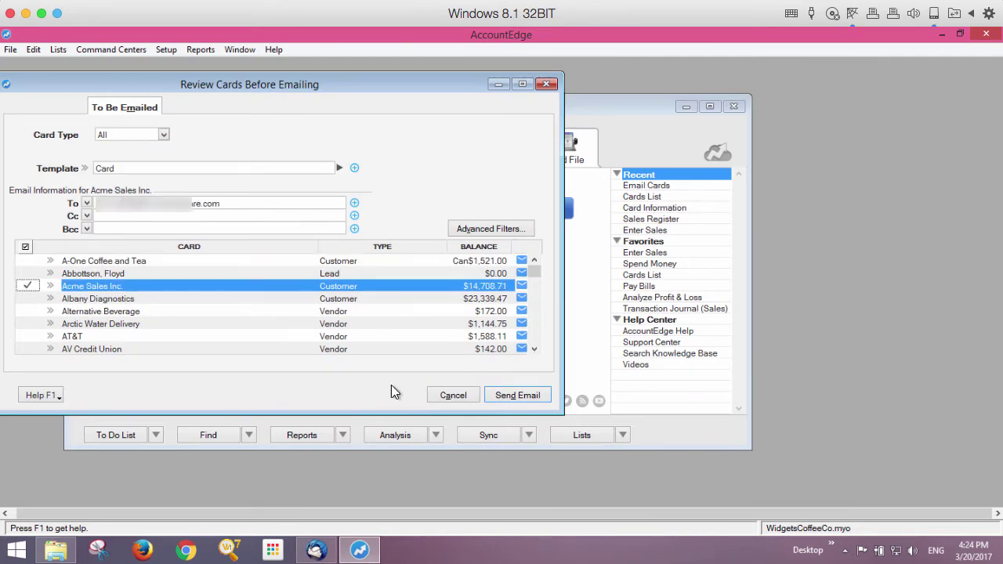
{"action": "left_click", "coordinate": [517, 396]}
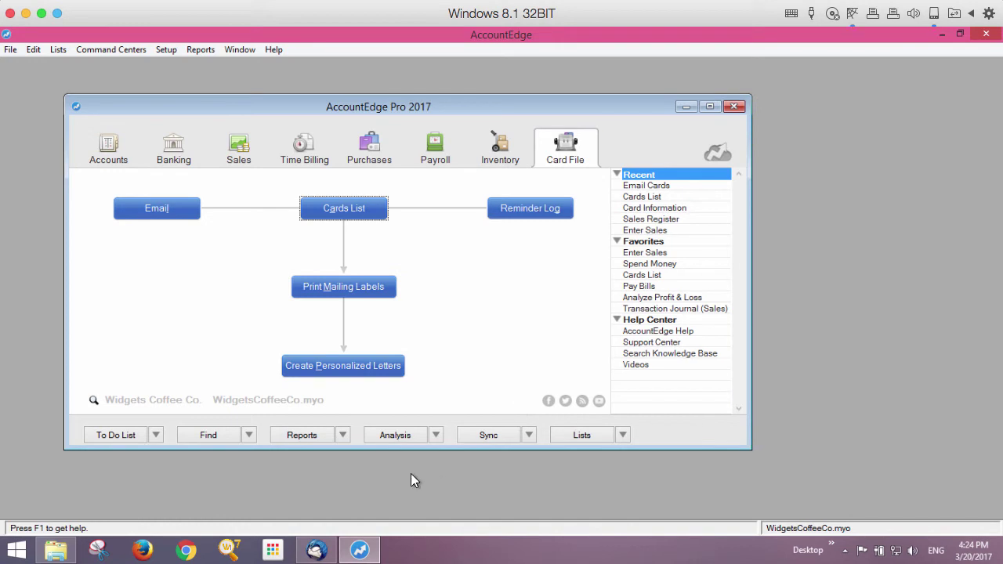
Check that Thunderbird's Outbox is empty, switch back to AccountEdge, then close Thunderbird
{"action": "left_click", "coordinate": [318, 551]}
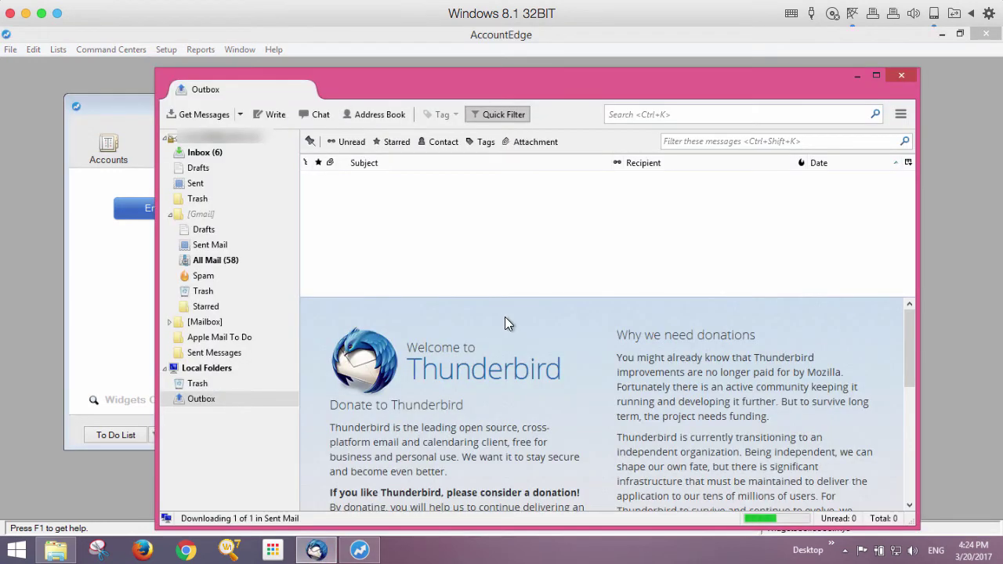
{"action": "left_click", "coordinate": [216, 397]}
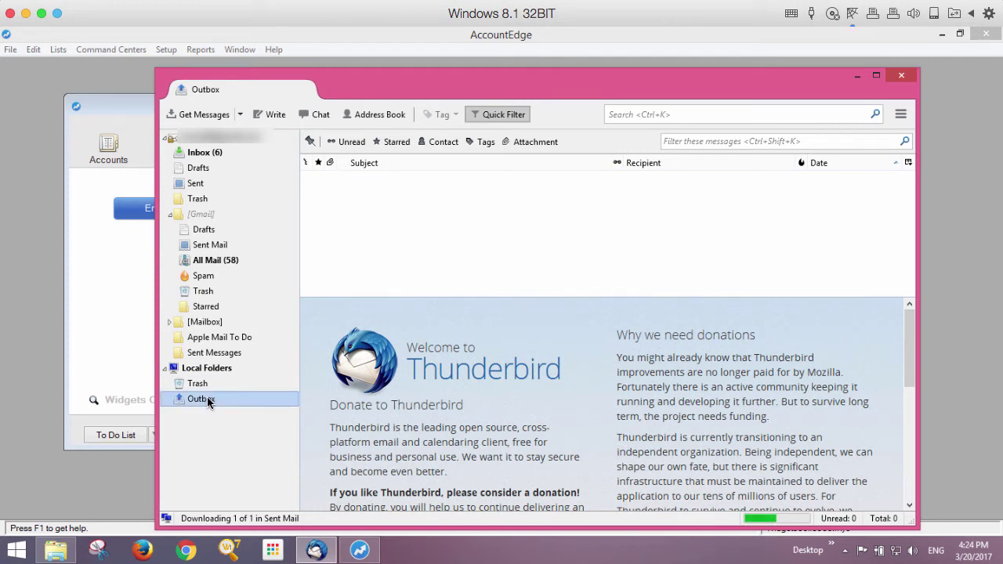
{"action": "left_click", "coordinate": [122, 292]}
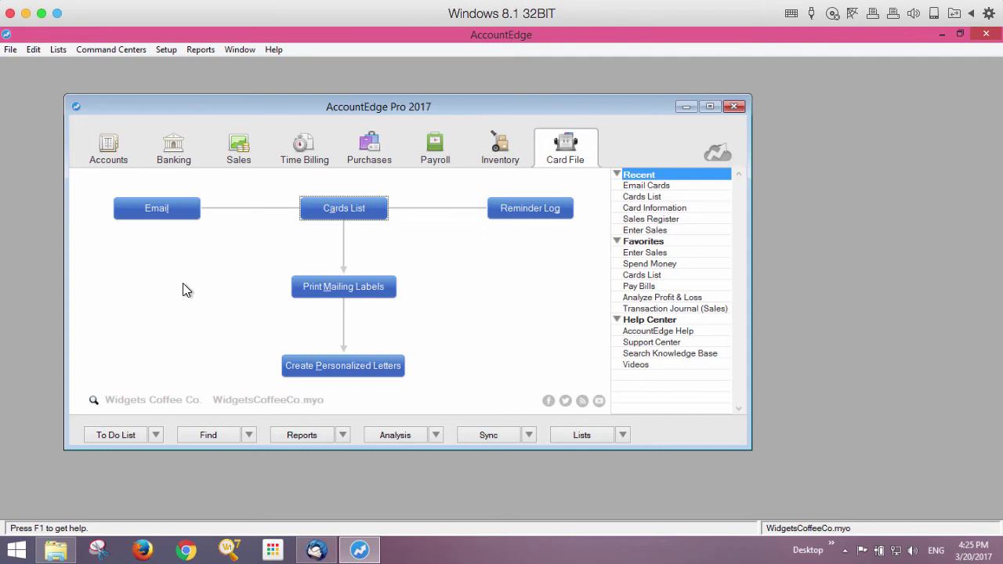
{"action": "left_click", "coordinate": [316, 550]}
{"action": "left_click", "coordinate": [903, 72]}
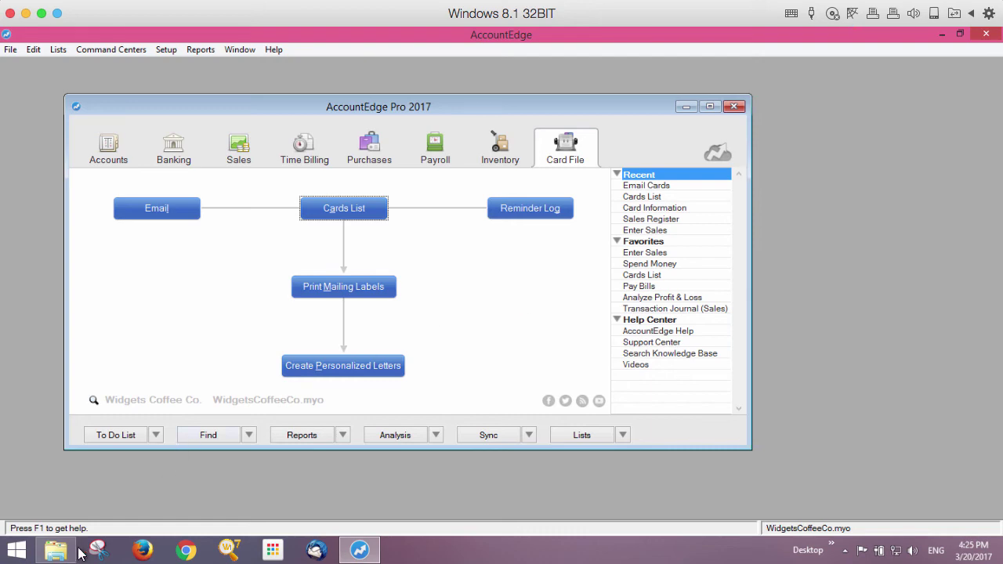
Navigate File Explorer from AccountEdgePro2017 to C:\Program Files\Mozilla Thunderbird
{"action": "left_click", "coordinate": [55, 550]}
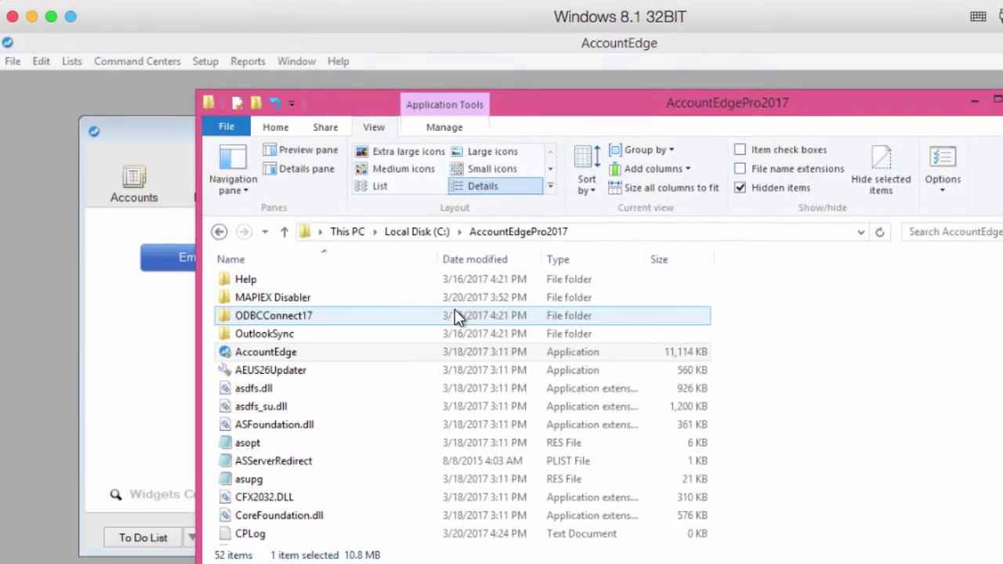
{"action": "left_click", "coordinate": [353, 196]}
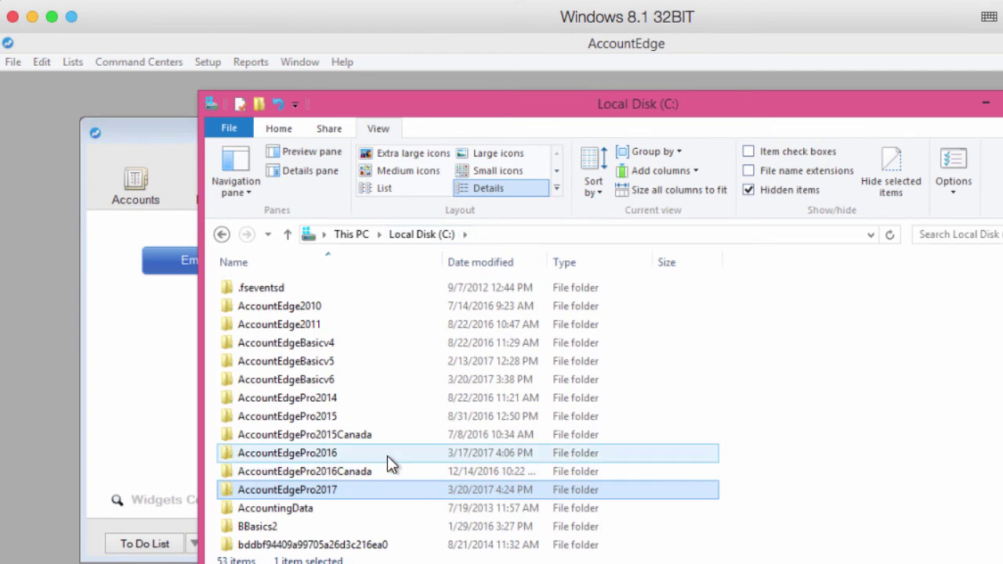
{"action": "scroll", "coordinate": [387, 456], "scroll_direction": "down", "scroll_amount": 2}
{"action": "scroll", "coordinate": [387, 456], "scroll_direction": "down", "scroll_amount": 3}
{"action": "scroll", "coordinate": [387, 456], "scroll_direction": "down", "scroll_amount": 7}
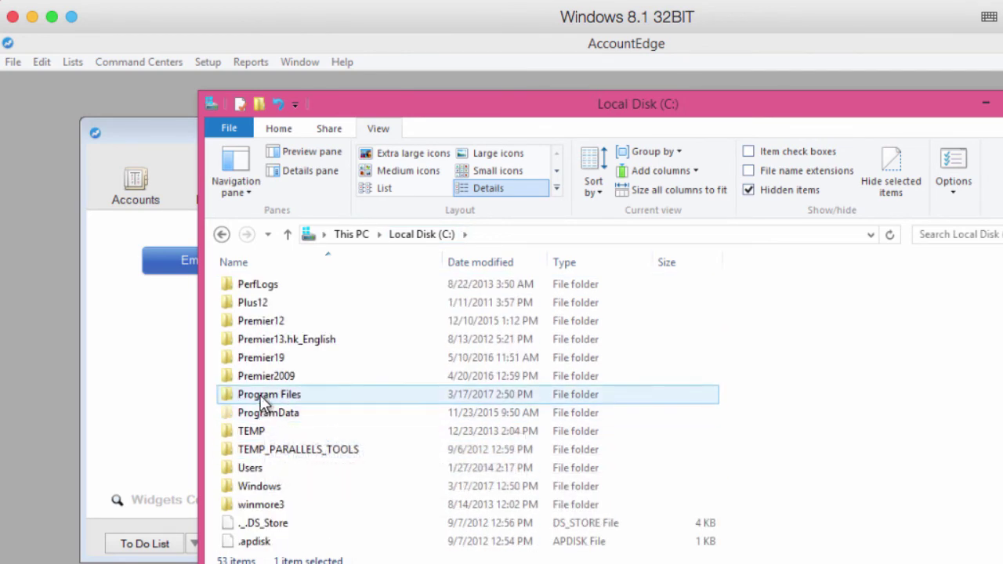
{"action": "double_click", "coordinate": [261, 396]}
{"action": "scroll", "coordinate": [286, 489], "scroll_direction": "down", "scroll_amount": 5}
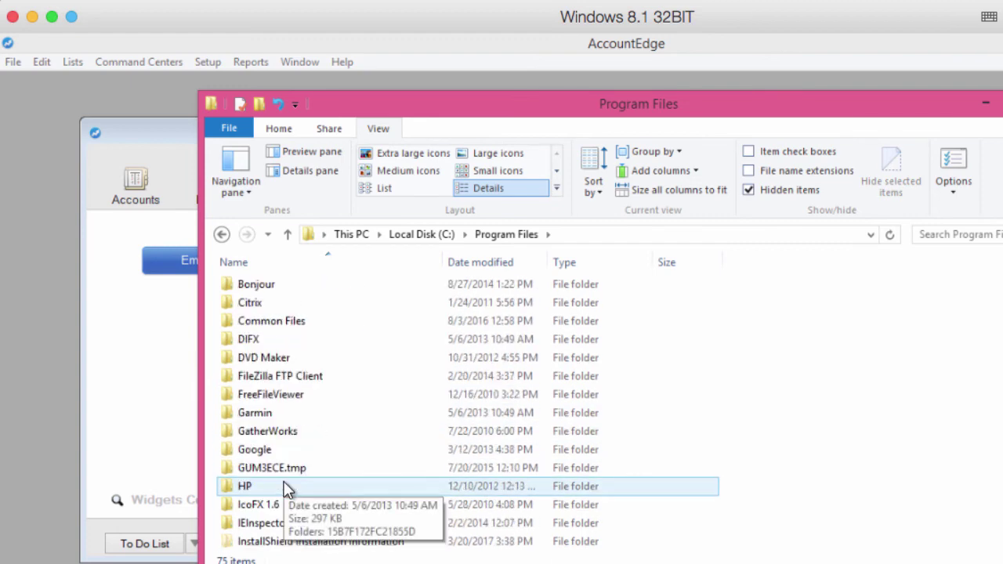
{"action": "scroll", "coordinate": [286, 488], "scroll_direction": "down", "scroll_amount": 3}
{"action": "scroll", "coordinate": [286, 486], "scroll_direction": "down", "scroll_amount": 3}
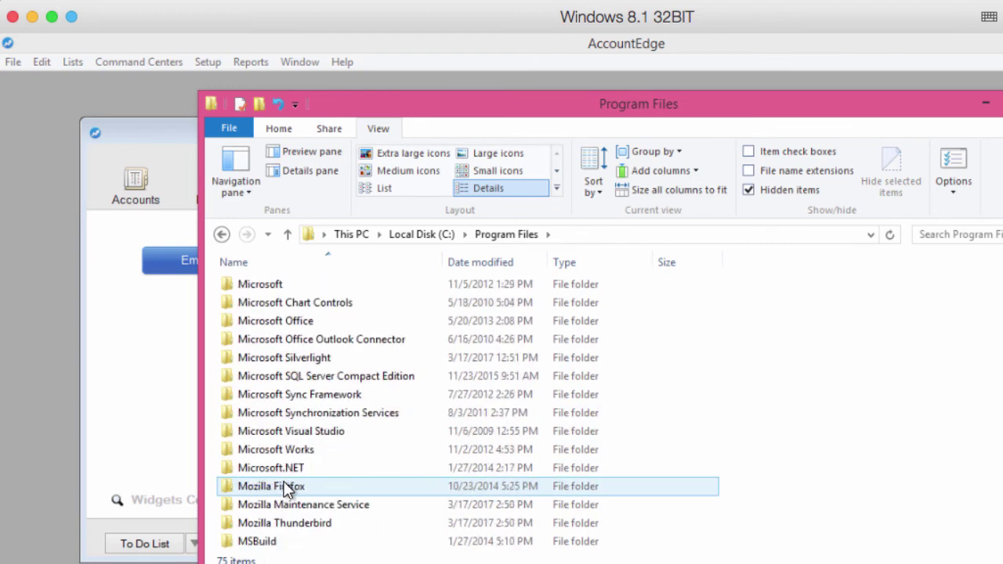
{"action": "double_click", "coordinate": [284, 468]}
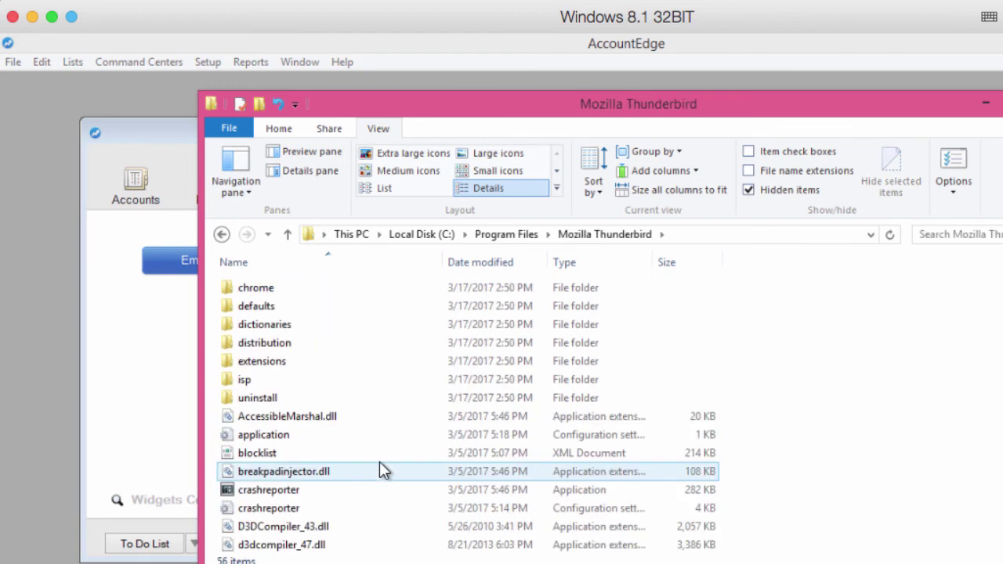
{"action": "scroll", "coordinate": [347, 472], "scroll_direction": "down", "scroll_amount": 5}
{"action": "scroll", "coordinate": [331, 480], "scroll_direction": "down", "scroll_amount": 9}
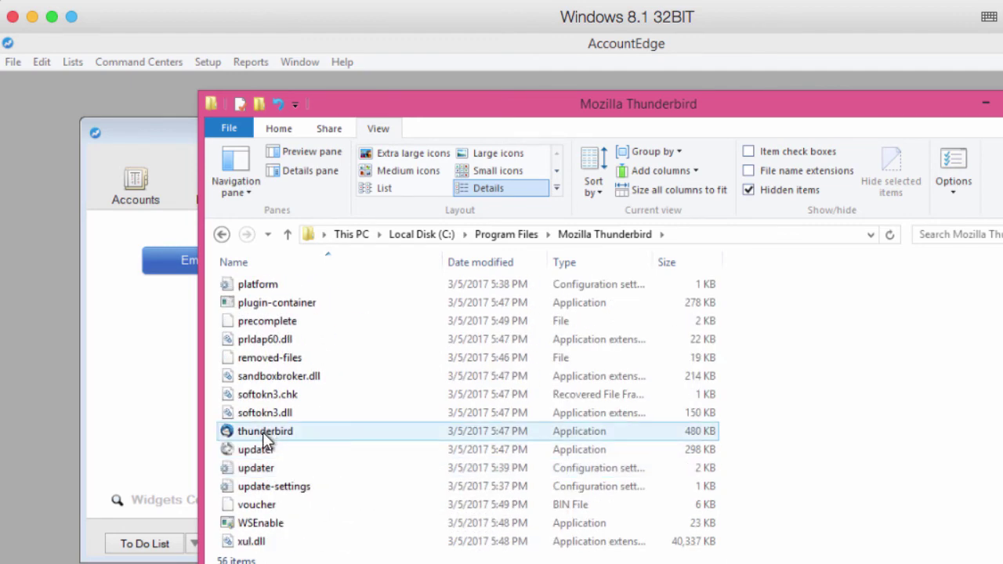
Run the thunderbird application as administrator and approve the User Account Control prompt
{"action": "right_click", "coordinate": [263, 431]}
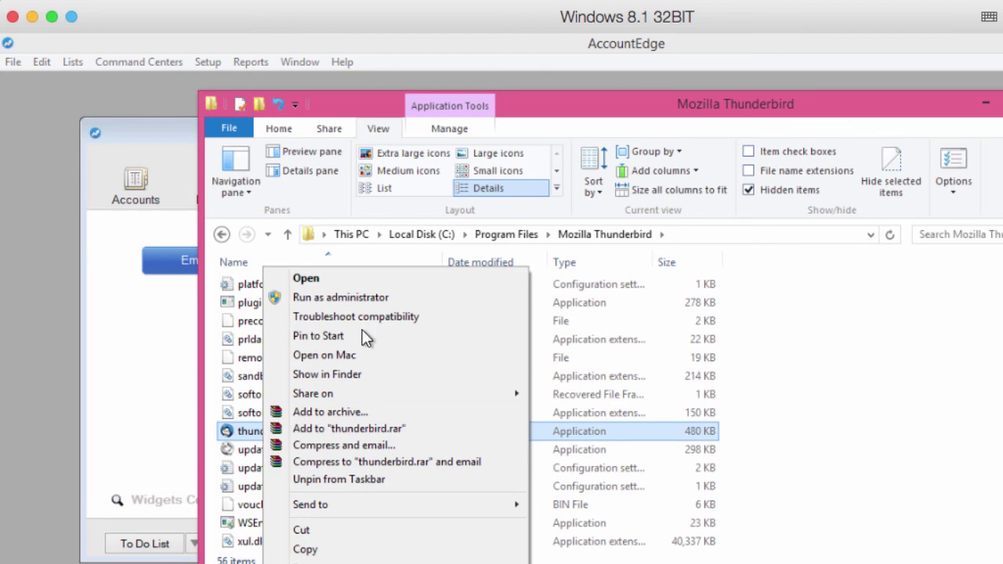
{"action": "left_click", "coordinate": [362, 297]}
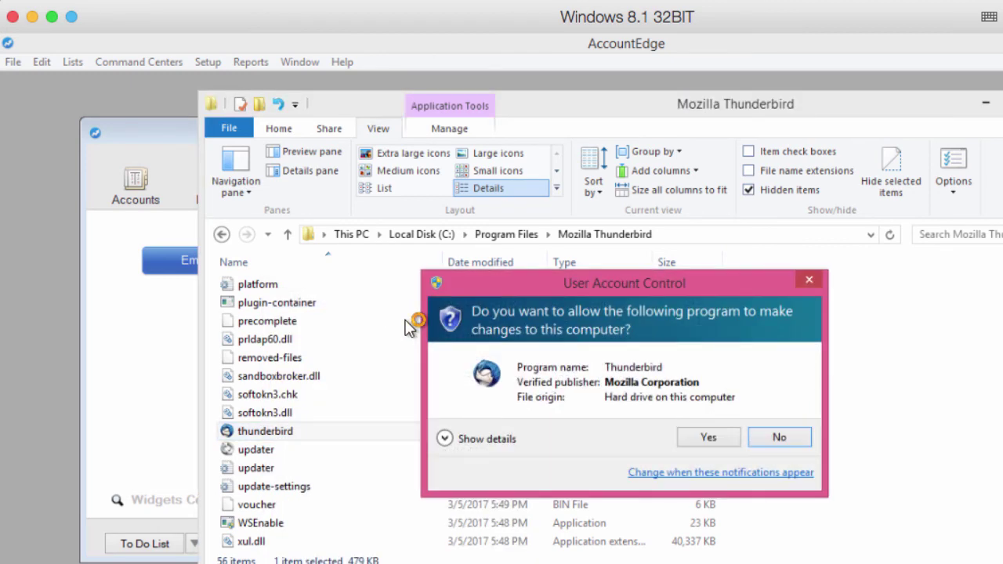
{"action": "left_click", "coordinate": [709, 439]}
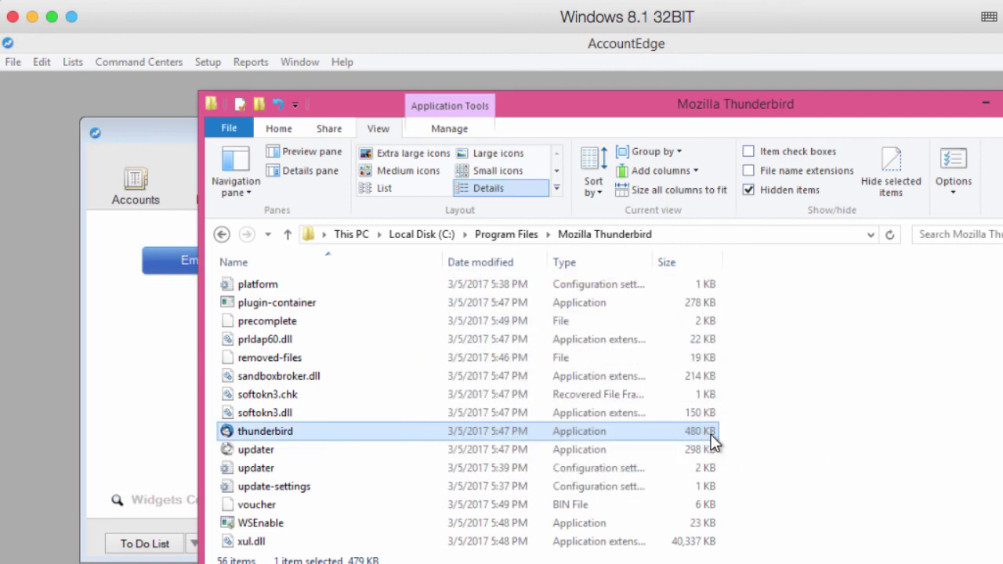